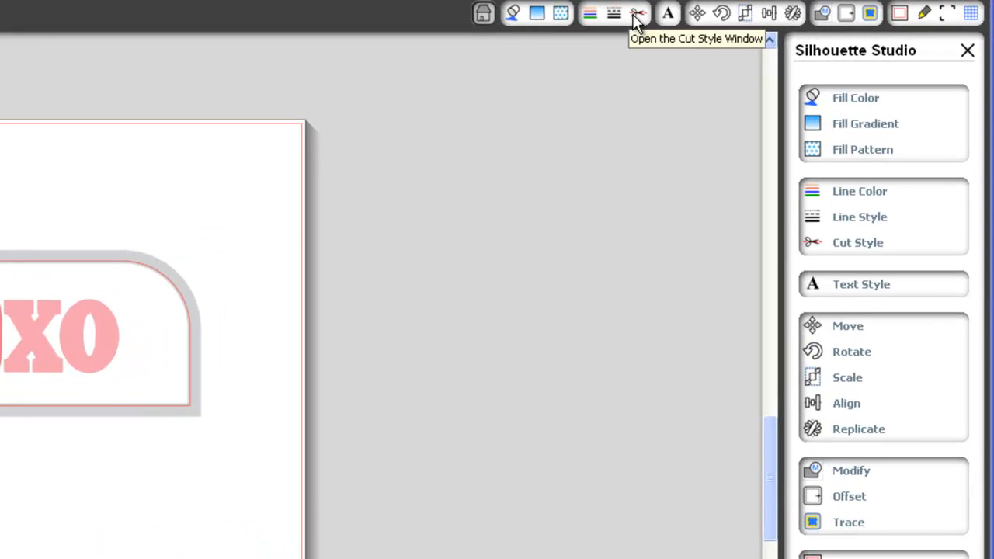
Step: Check the cut style settings, then select and ungroup the whole xoXOxo design
left_click(635, 17)
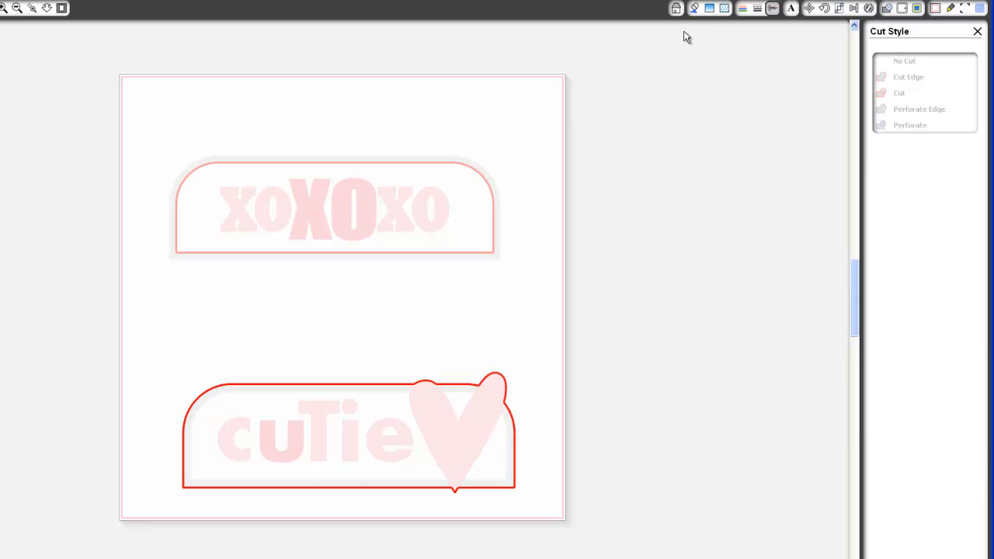
left_click(678, 9)
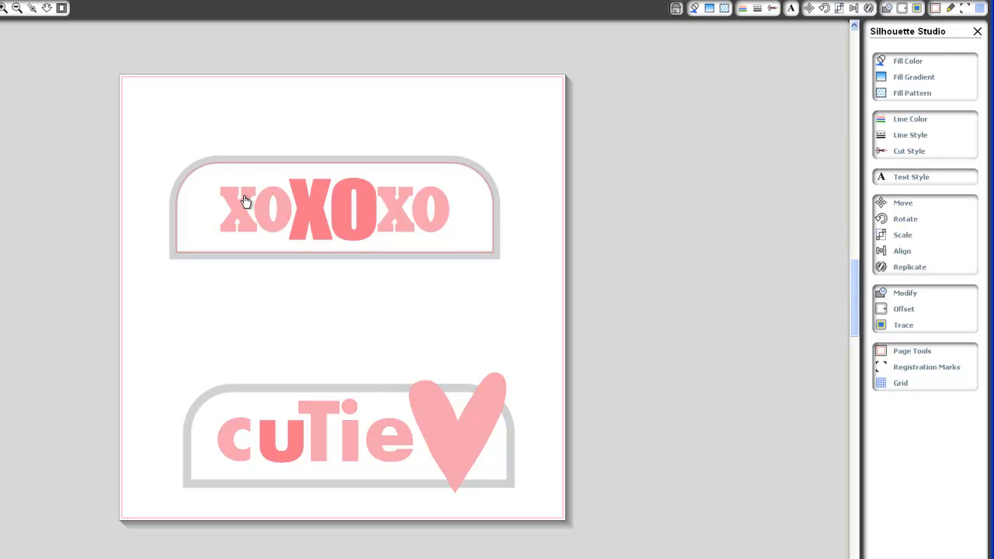
left_click_drag(153, 104, 535, 252)
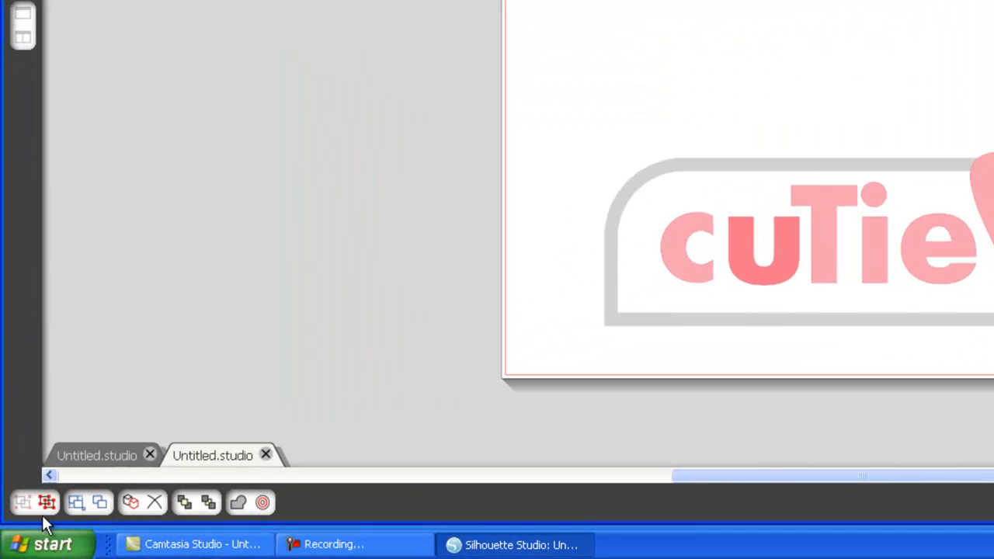
left_click(44, 504)
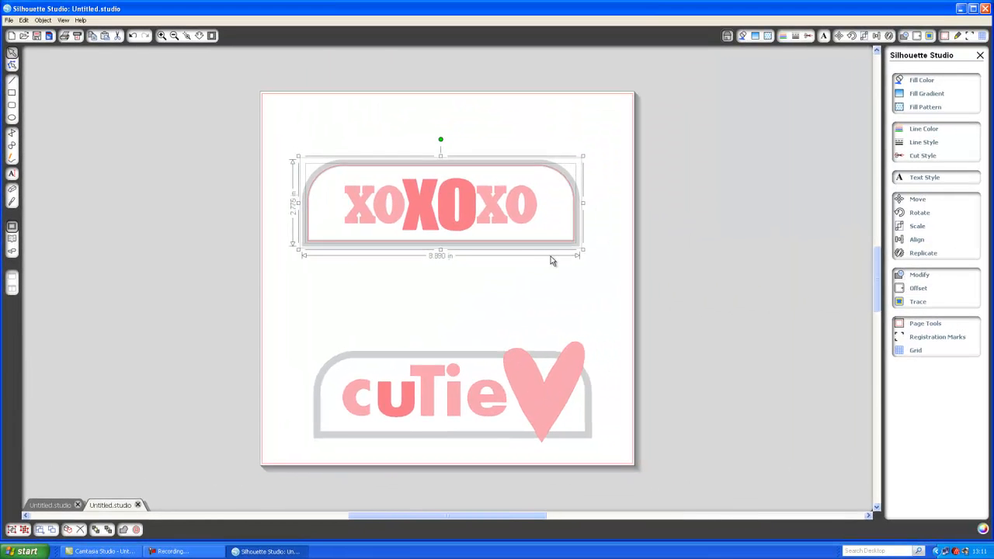
left_click(557, 256)
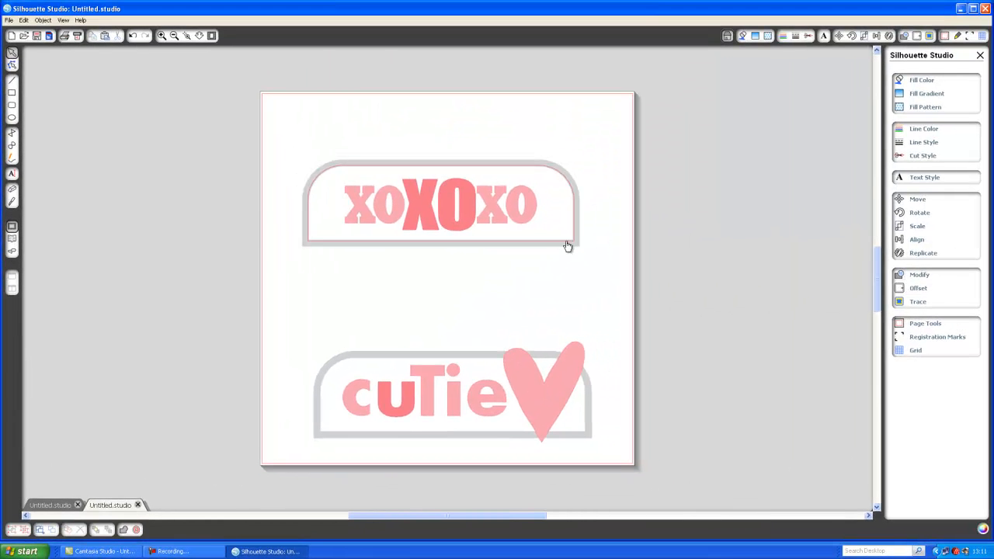
Step: Undo an accidental move, then reselect and ungroup the xoXOxo design again
left_click_drag(564, 252, 561, 268)
left_click(133, 36)
left_click(412, 242)
left_click(24, 531)
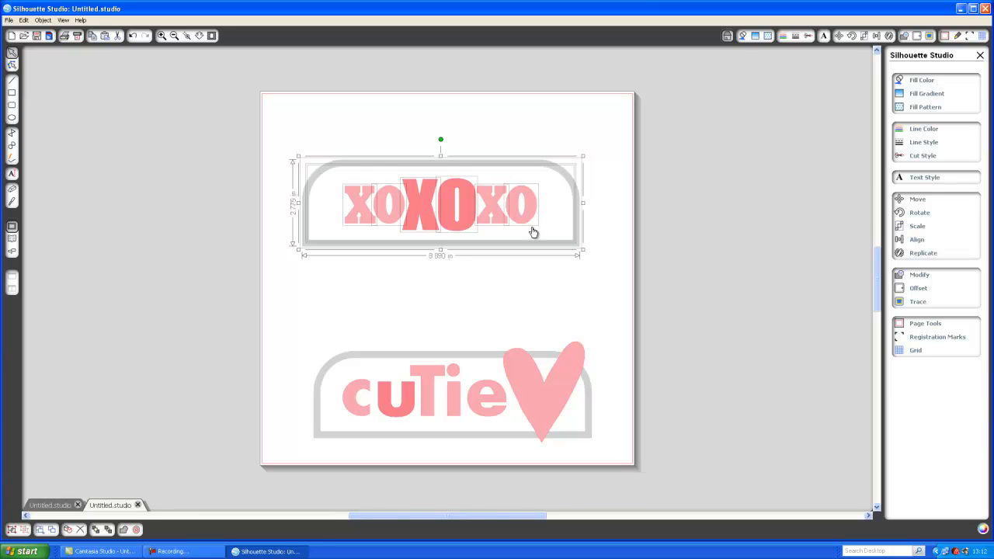
Step: Undo the ungroup so the xoXOxo letters and frame form one group again
left_click(132, 37)
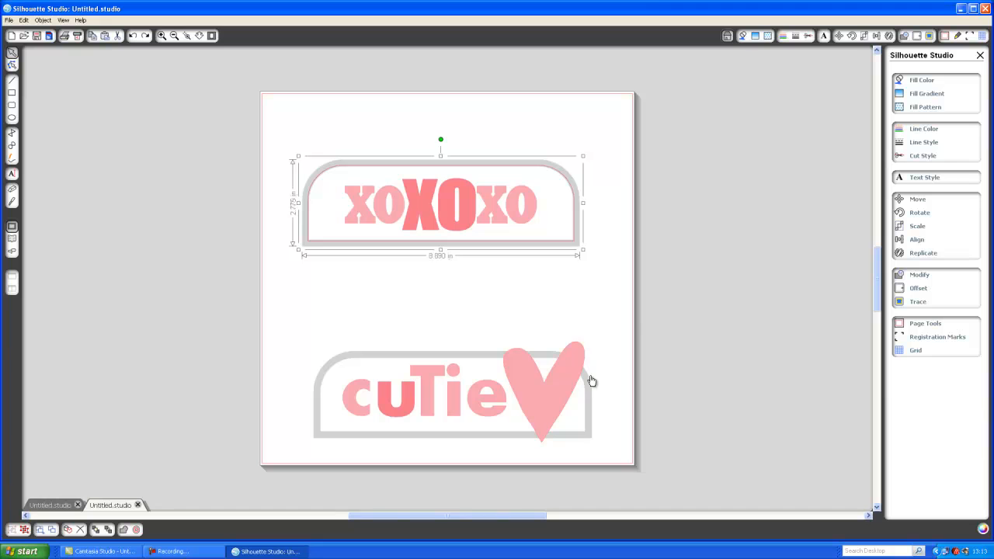
Step: Apply the Cut Edge cut style to the xoXOxo design in the Cut Style panel
left_click(808, 36)
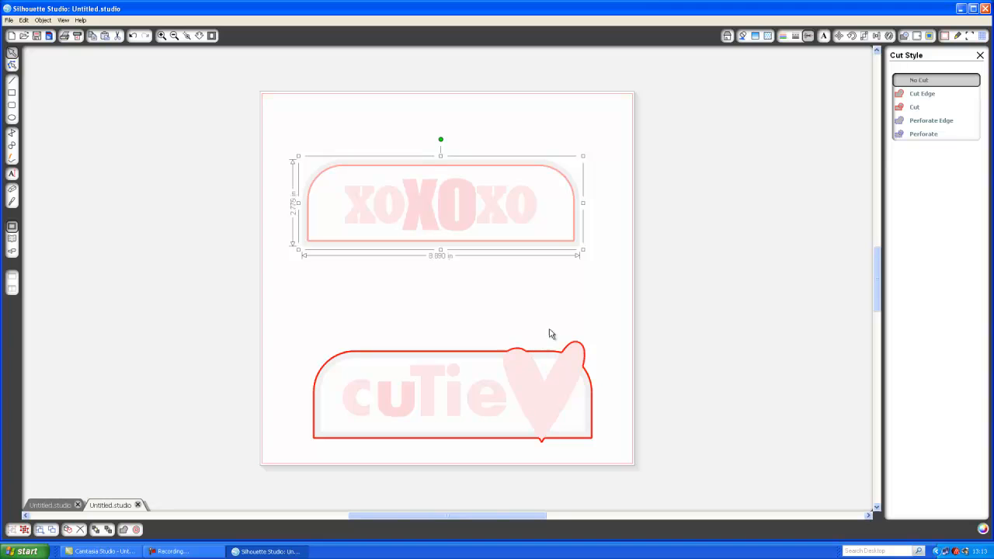
left_click(932, 96)
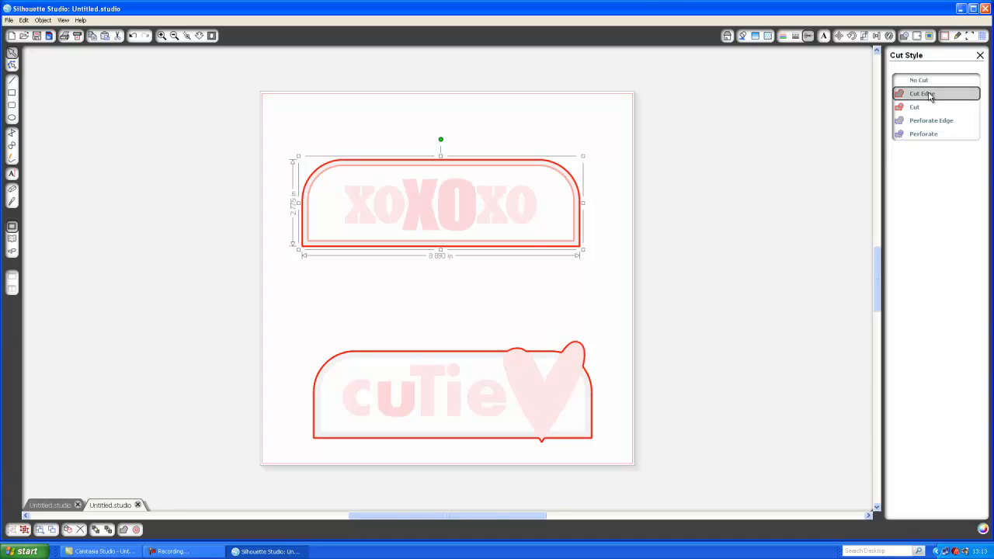
left_click(582, 374)
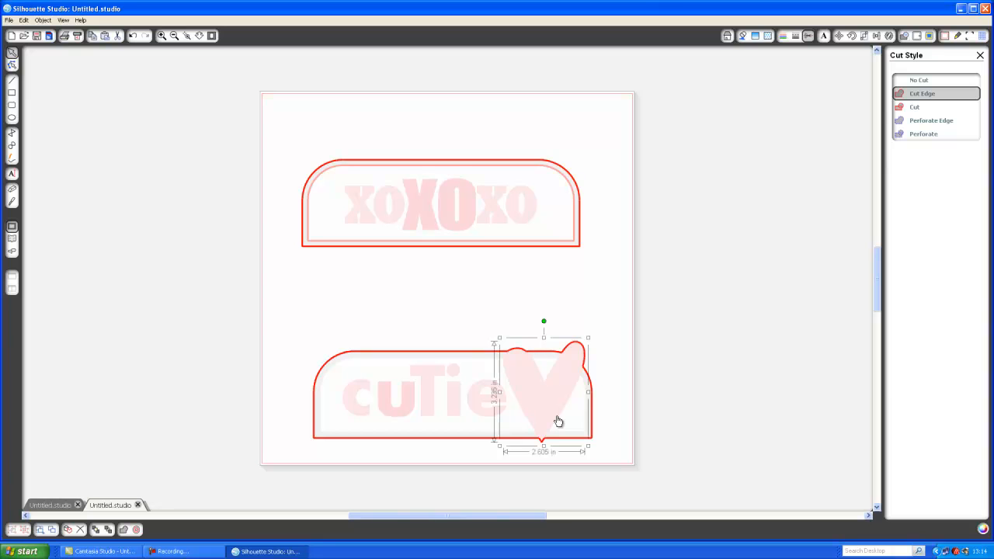
Step: Raise the heart slightly and ungroup the cuTie design into separate letters and frame
left_click_drag(558, 421, 556, 408)
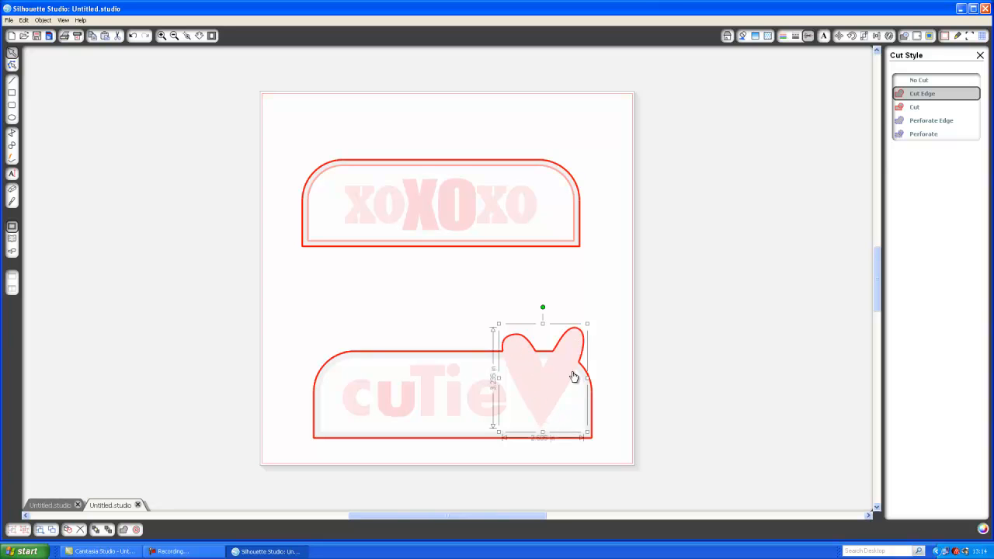
left_click(402, 405)
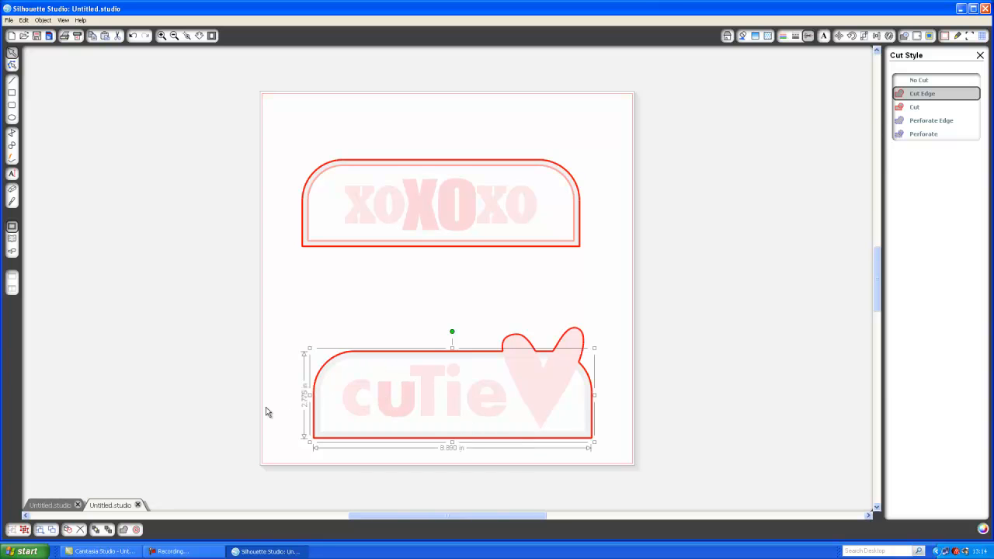
left_click(24, 530)
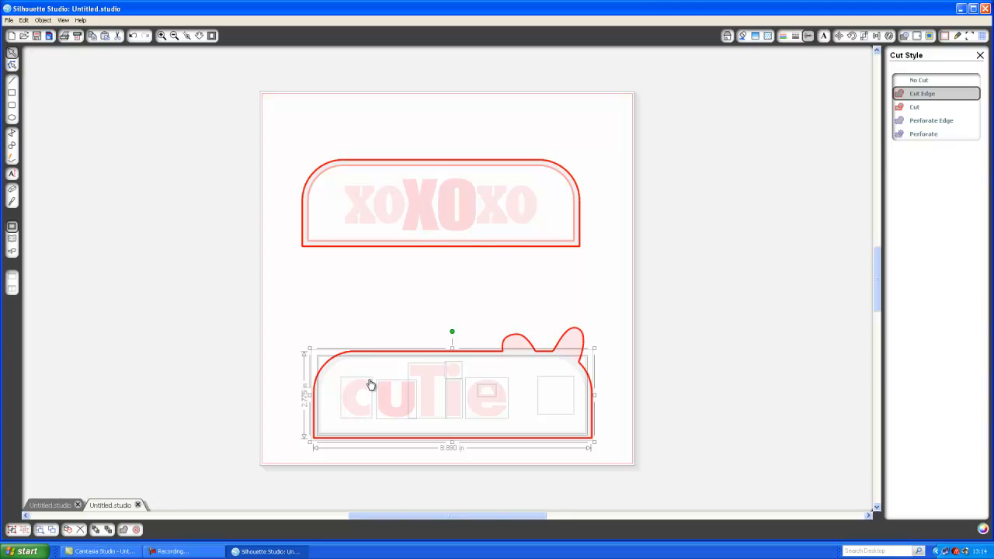
Step: Nudge the cuTie design up and shift the c, u and e letters toward the card edge
key("Up")
key("Up")
key("Up")
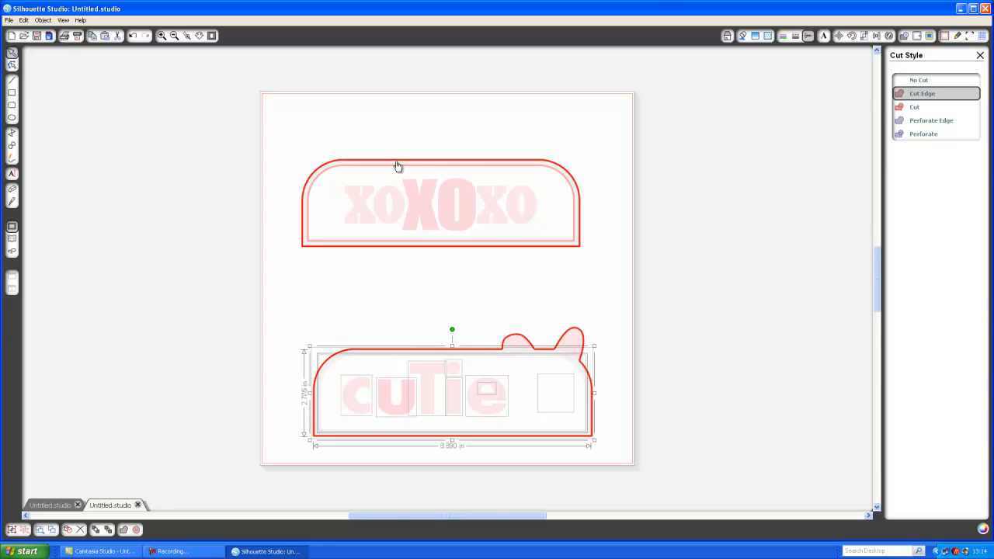
left_click(398, 327)
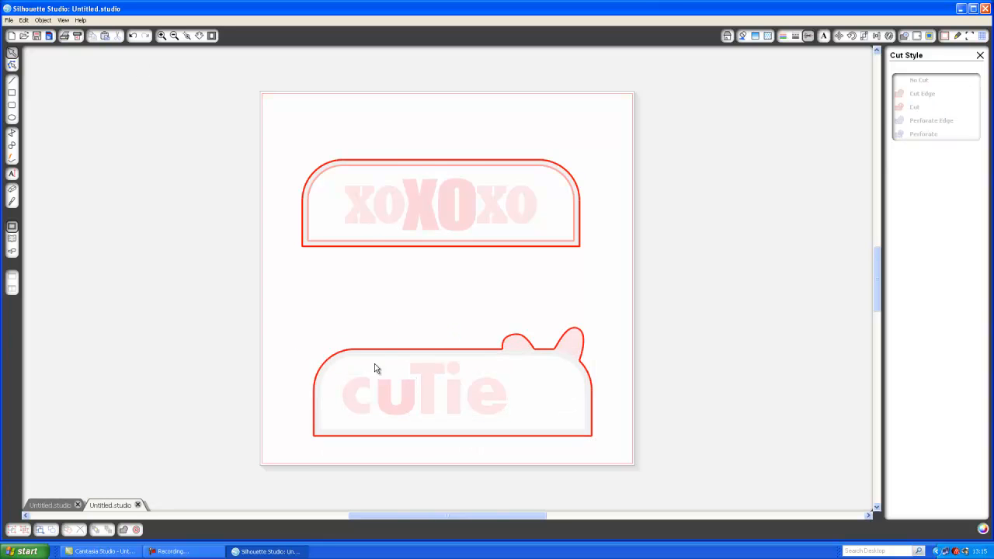
left_click_drag(366, 364, 364, 342)
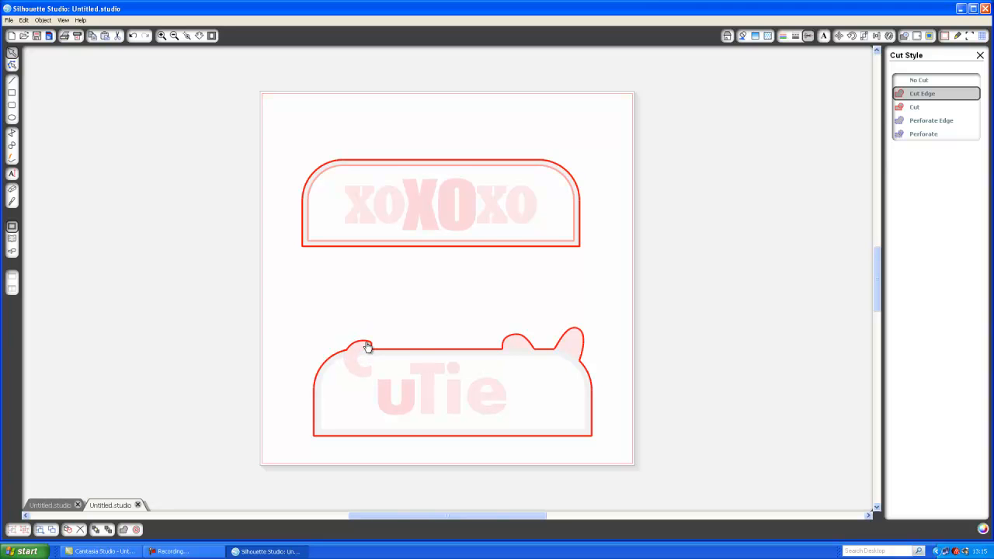
left_click(393, 390)
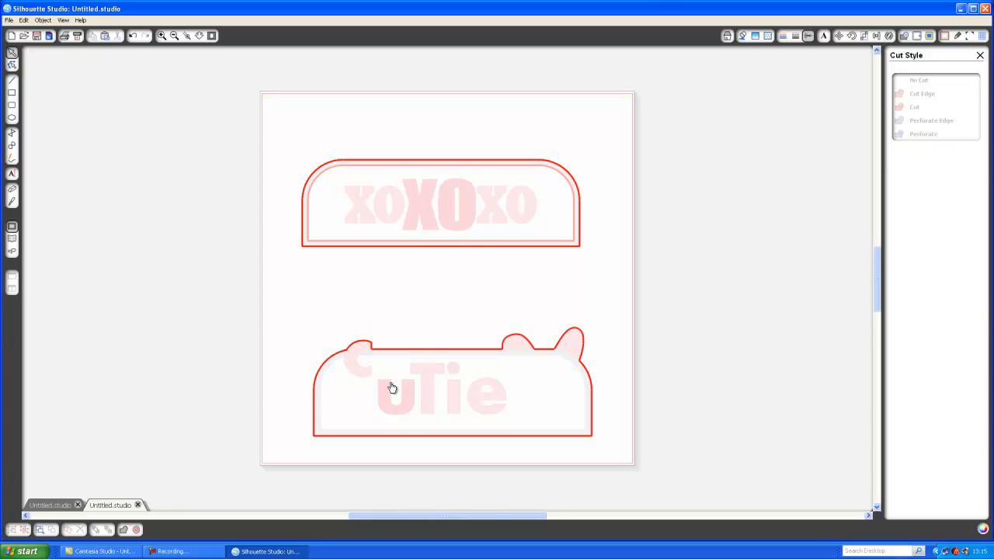
left_click_drag(393, 359, 396, 347)
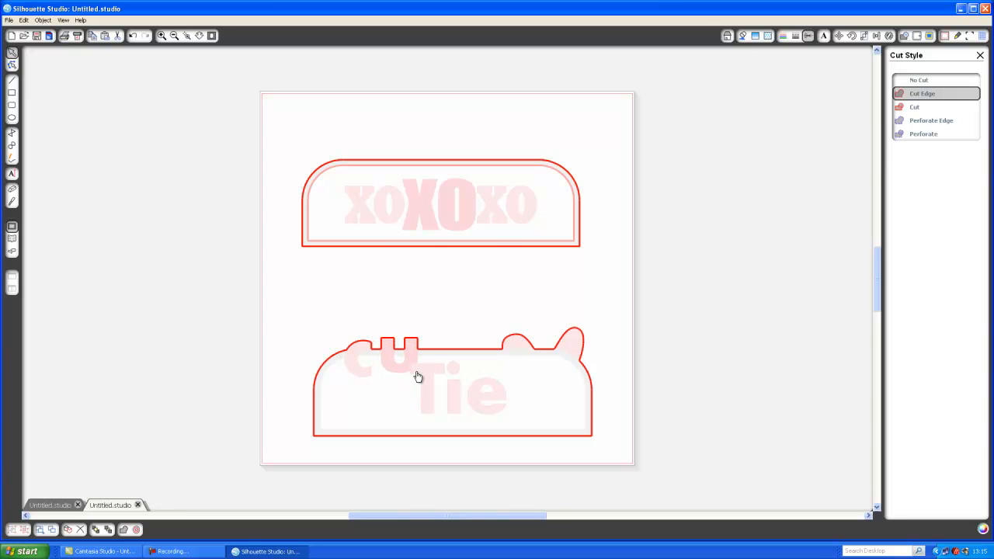
left_click(448, 372)
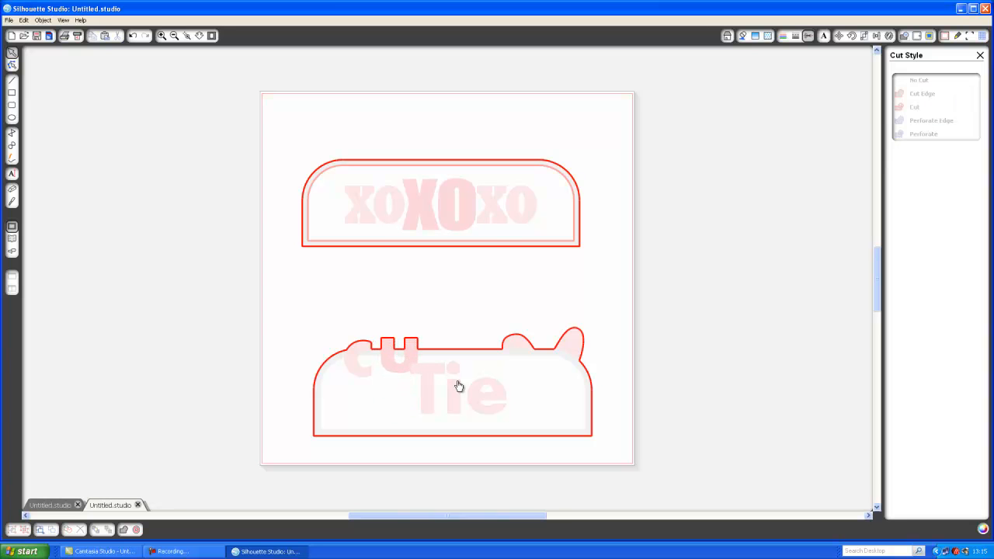
left_click(487, 350)
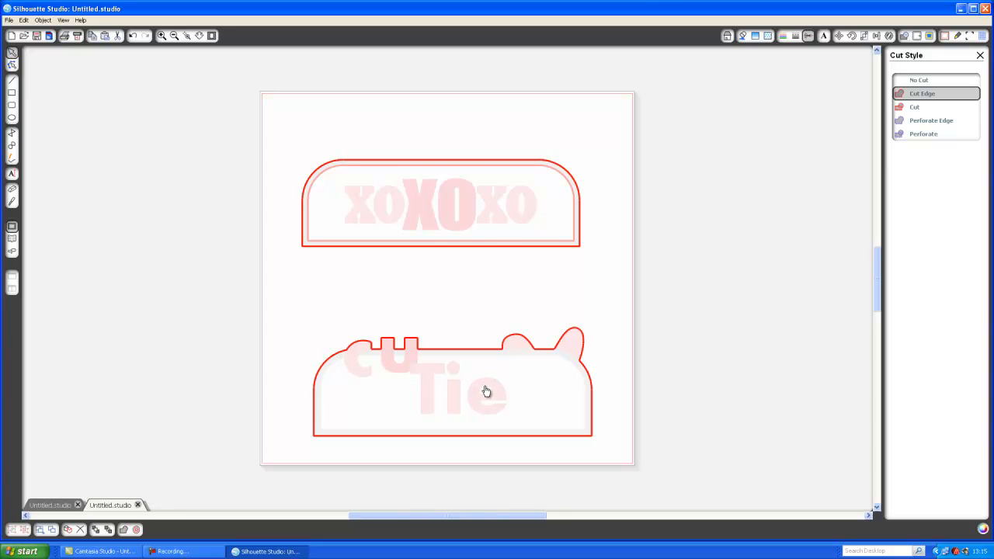
left_click(487, 385)
mouse_move(487, 383)
left_mouse_down()
mouse_move(487, 351)
mouse_move(472, 348)
mouse_move(487, 396)
left_mouse_up()
Step: Undo the letter moves and heart resizing to restore the original cuTie layout
left_click(134, 36)
left_click(133, 35)
left_click(134, 36)
left_click(134, 35)
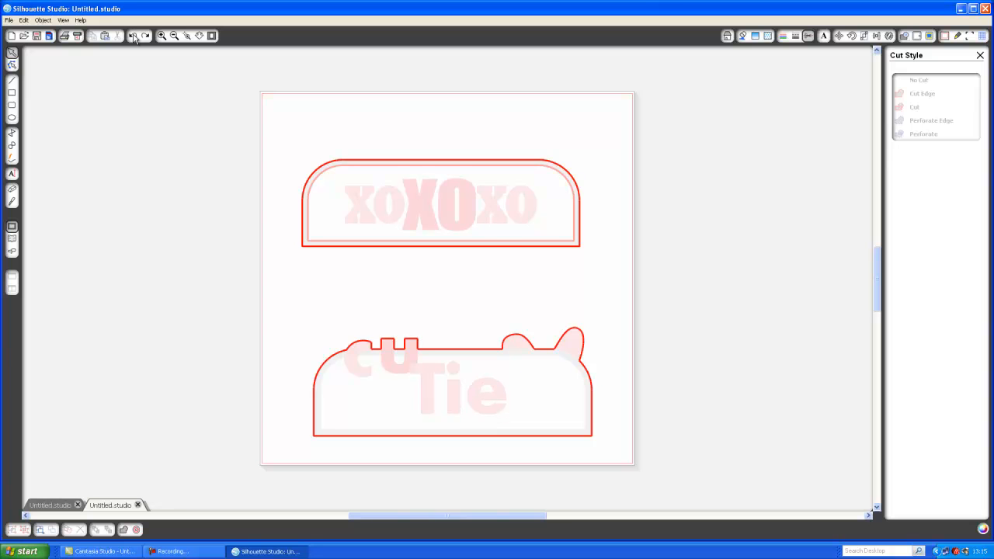
left_click(134, 36)
left_click(134, 36)
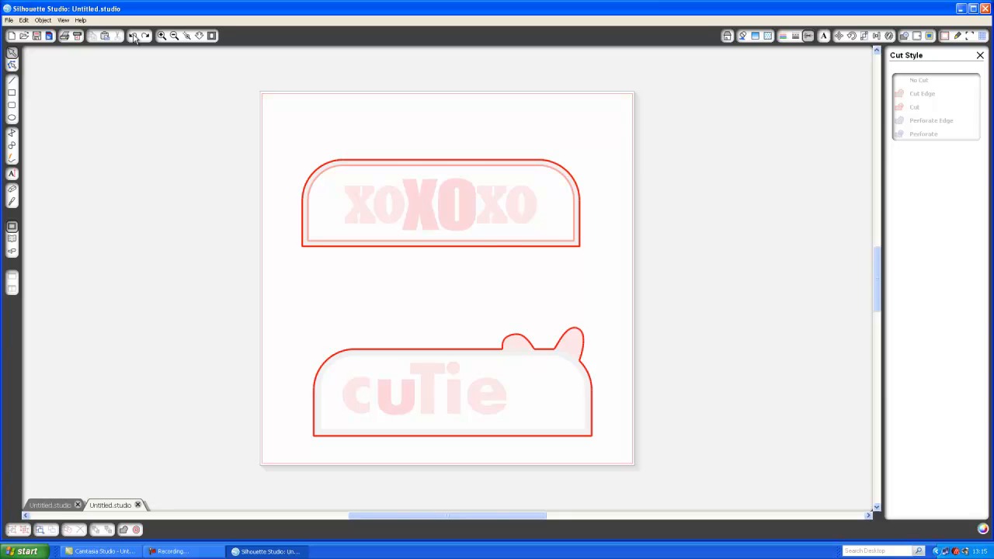
left_click(134, 35)
left_click(133, 36)
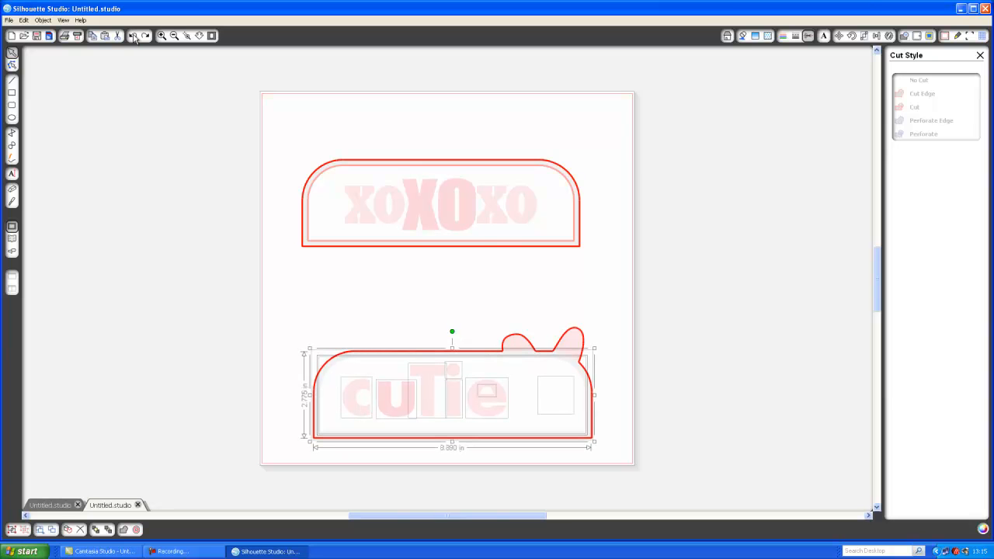
left_click(133, 36)
left_click(133, 36)
left_click(133, 36)
left_click(134, 36)
left_click(133, 35)
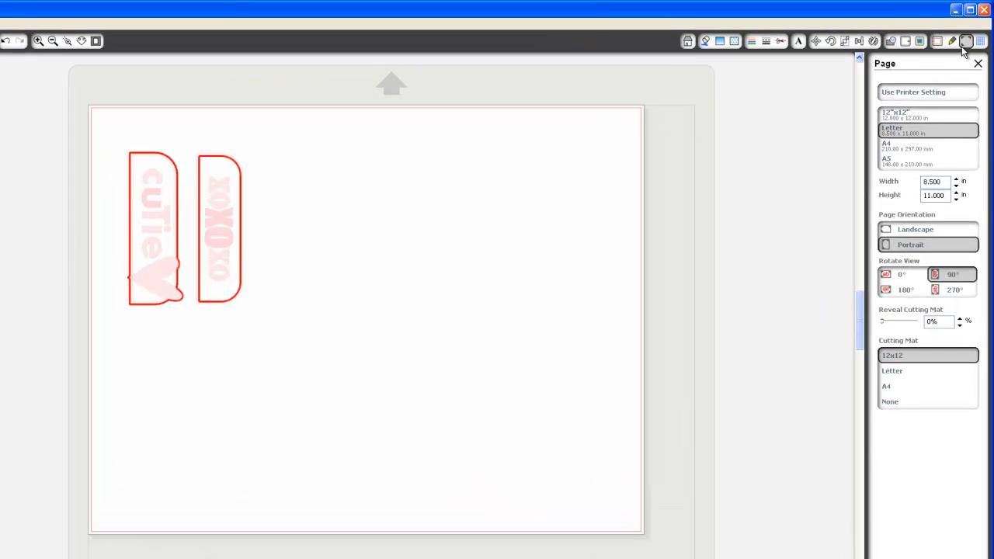
Step: Open the Registration Marks settings showing 0.625 in margins and Cameo format
left_click(969, 36)
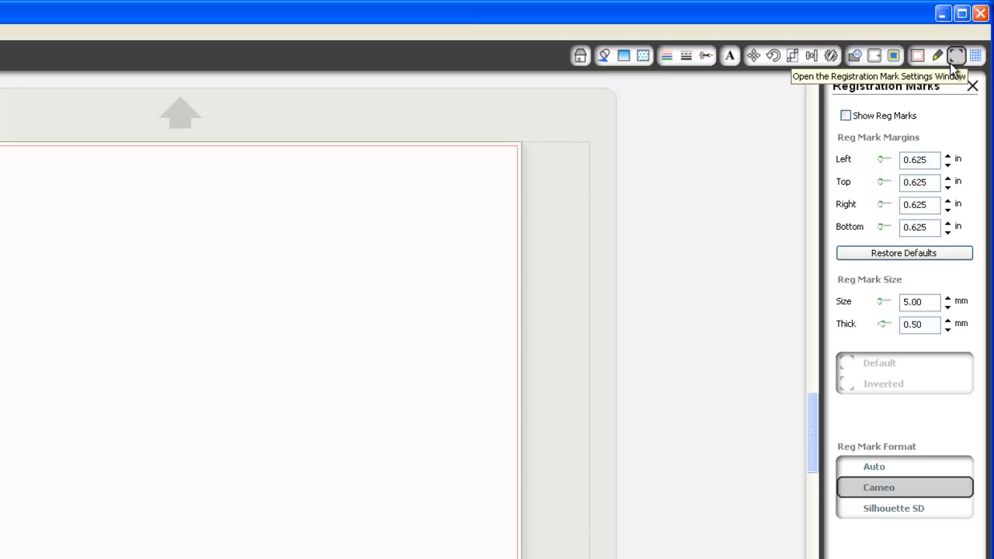
Step: Enable Show Reg Marks and set the left registration margin to 0.395 in
left_click(850, 119)
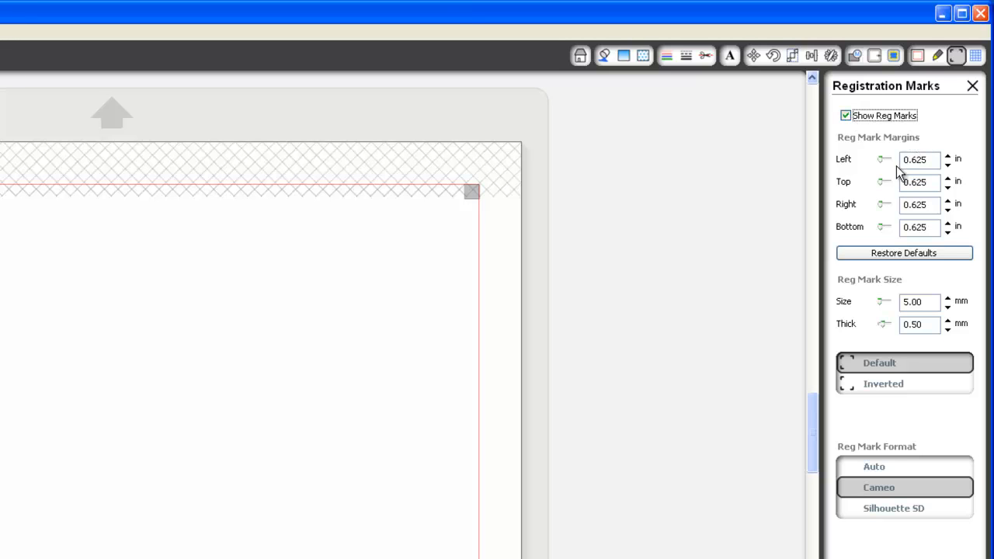
left_click_drag(881, 165, 855, 162)
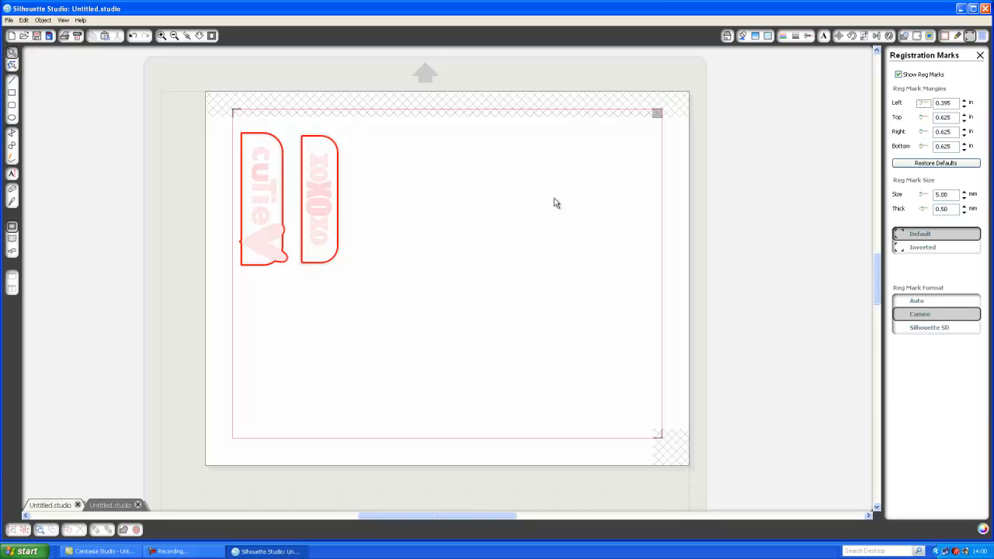
Step: Print the page on the hp photosmart 7900 series printer at Best print quality
left_click(64, 37)
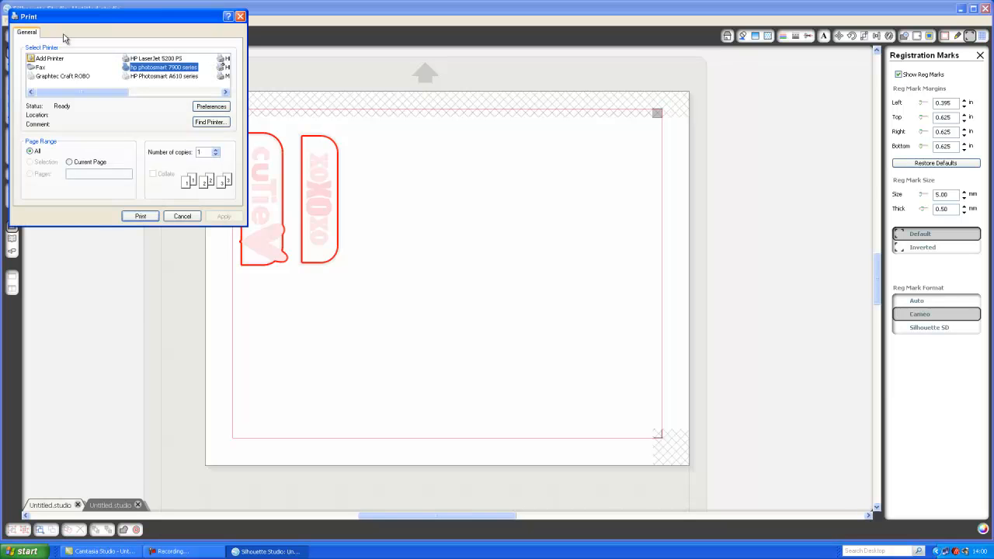
left_click(164, 73)
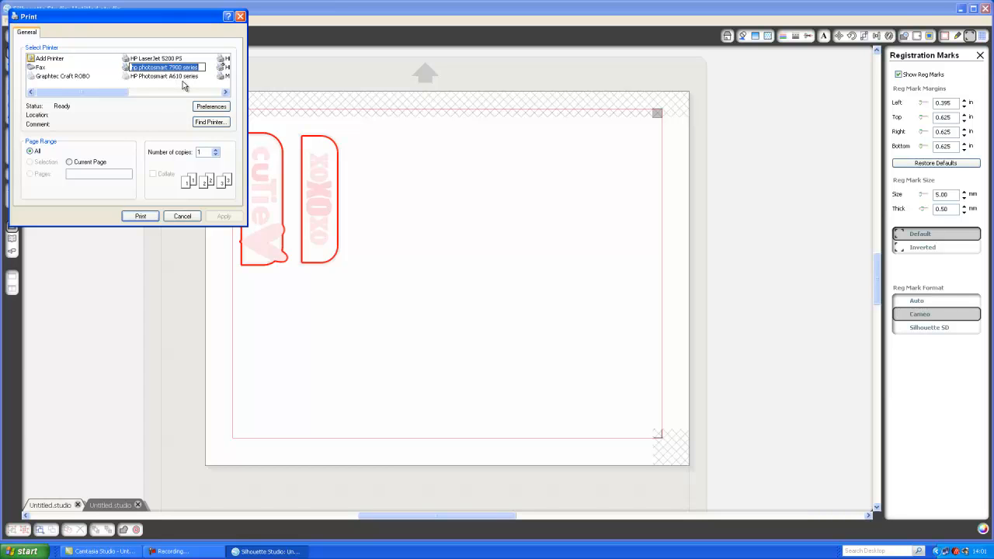
left_click(212, 107)
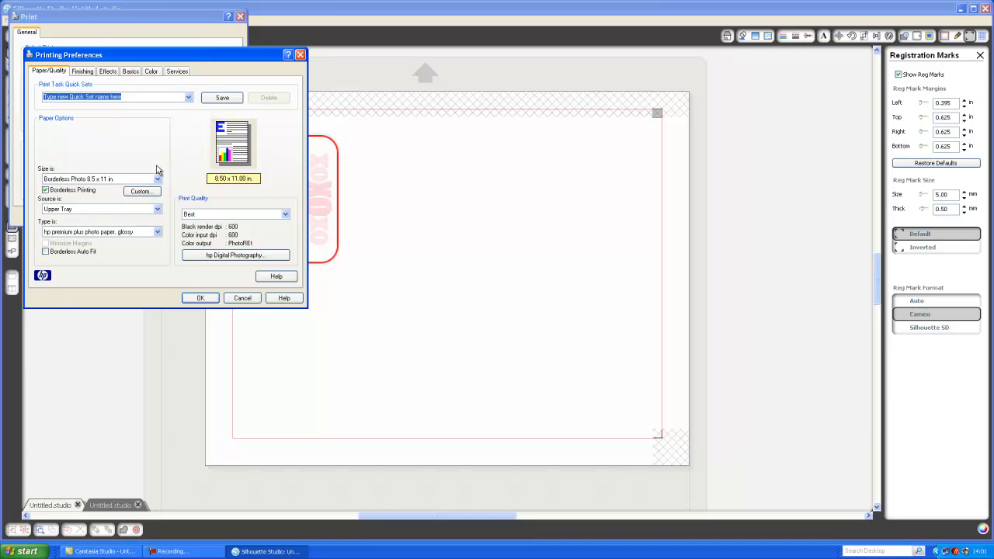
left_click(285, 217)
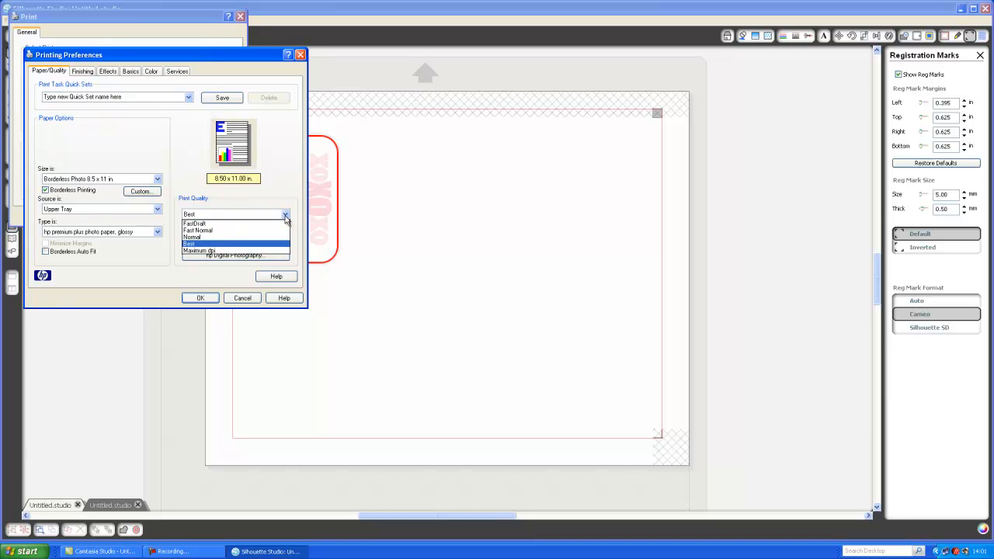
left_click(248, 245)
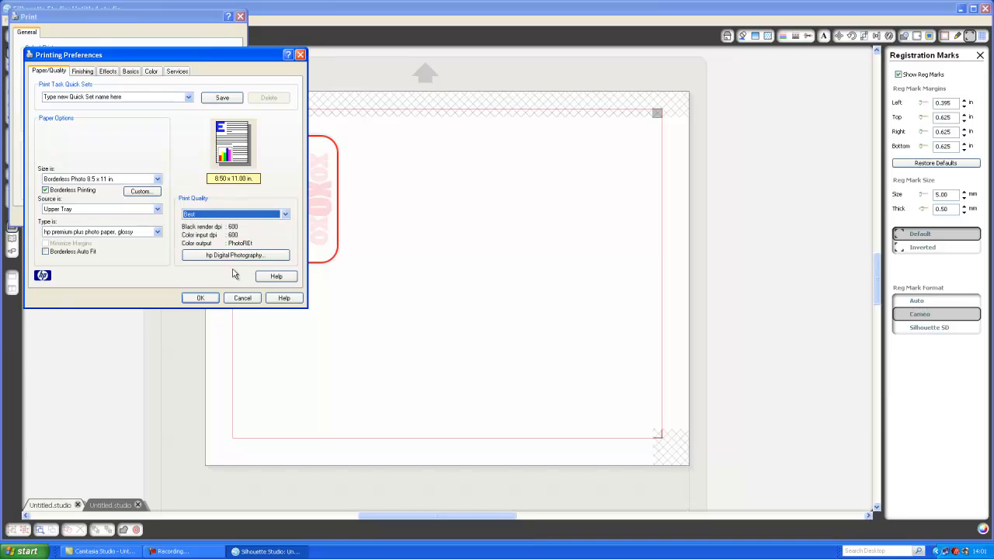
left_click(285, 214)
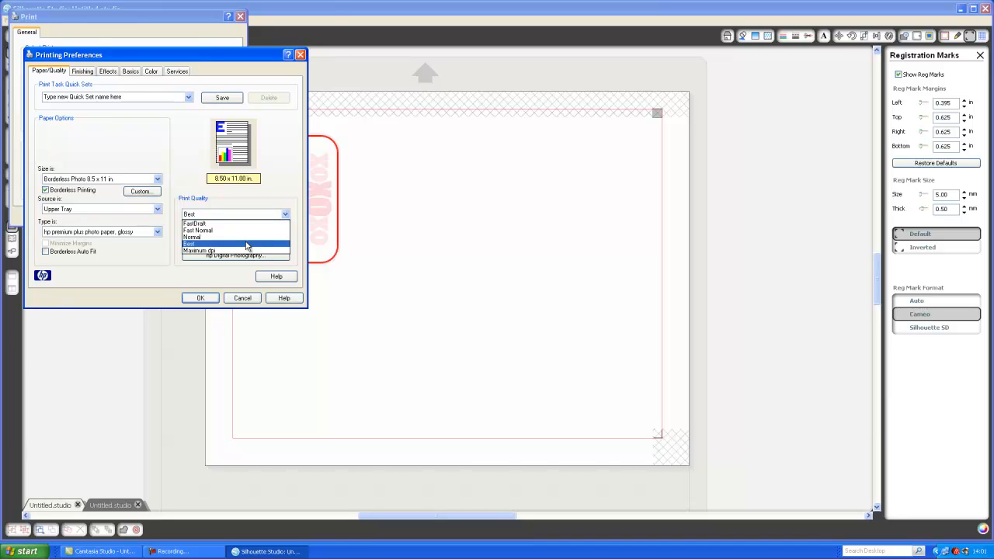
left_click(248, 245)
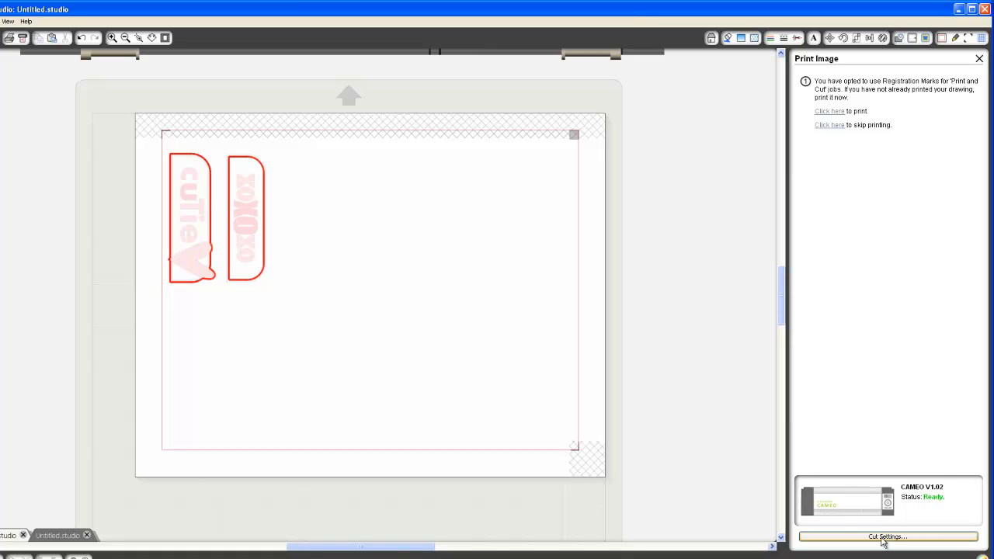
Step: Skip printing and continue past mat loading to the Cut Image panel
left_click(830, 125)
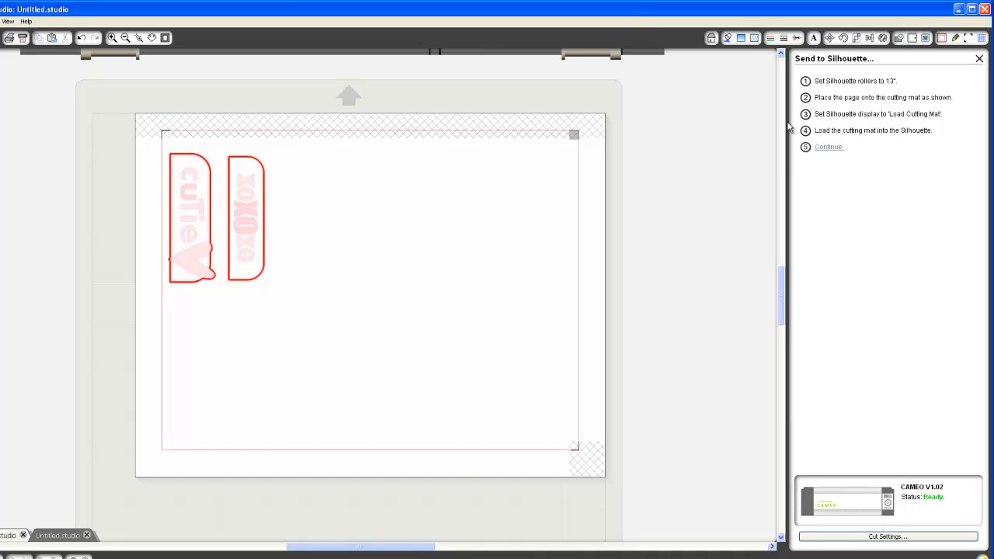
left_click(828, 148)
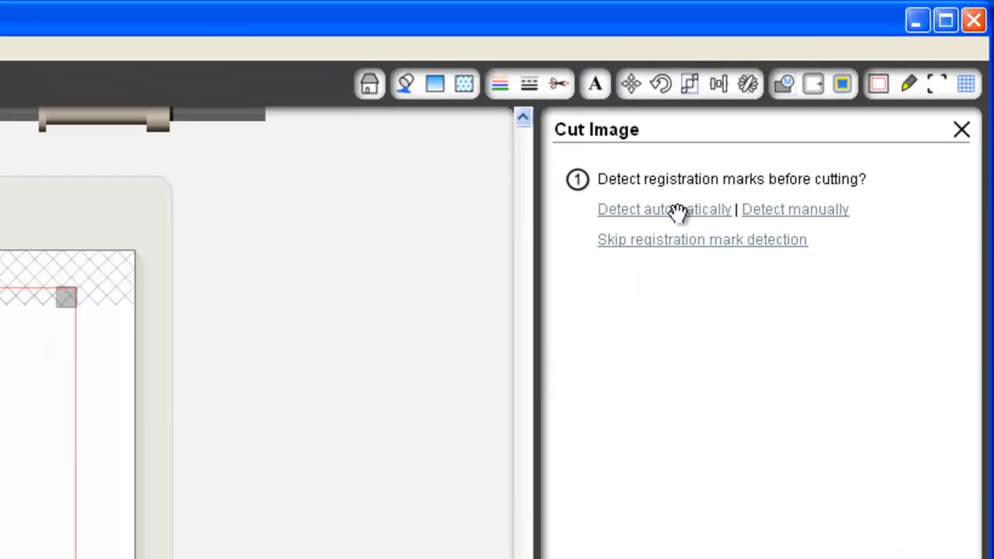
Step: Auto-detect the registration marks and cut the page with Patterned Paper, speed 5, thickness 25
left_click(850, 94)
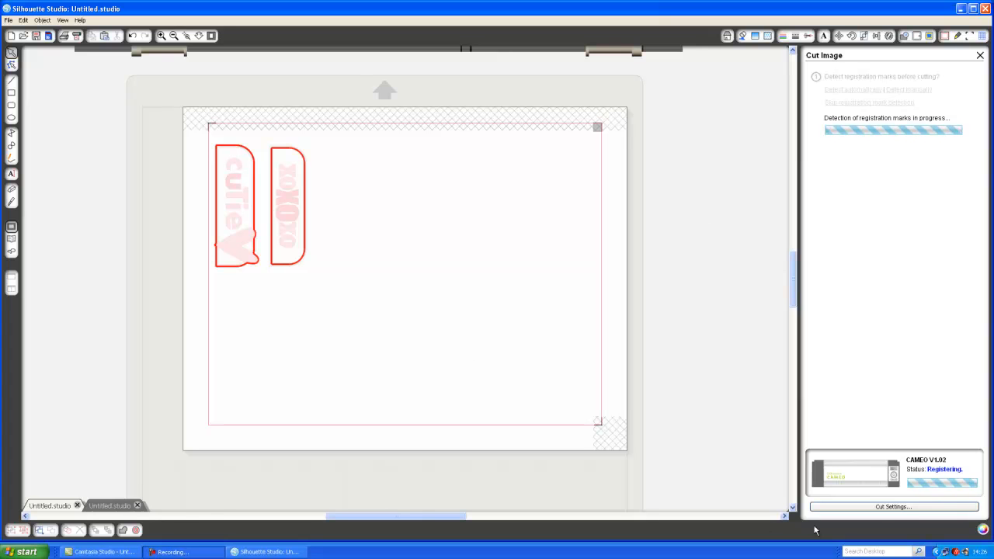
left_click(947, 502)
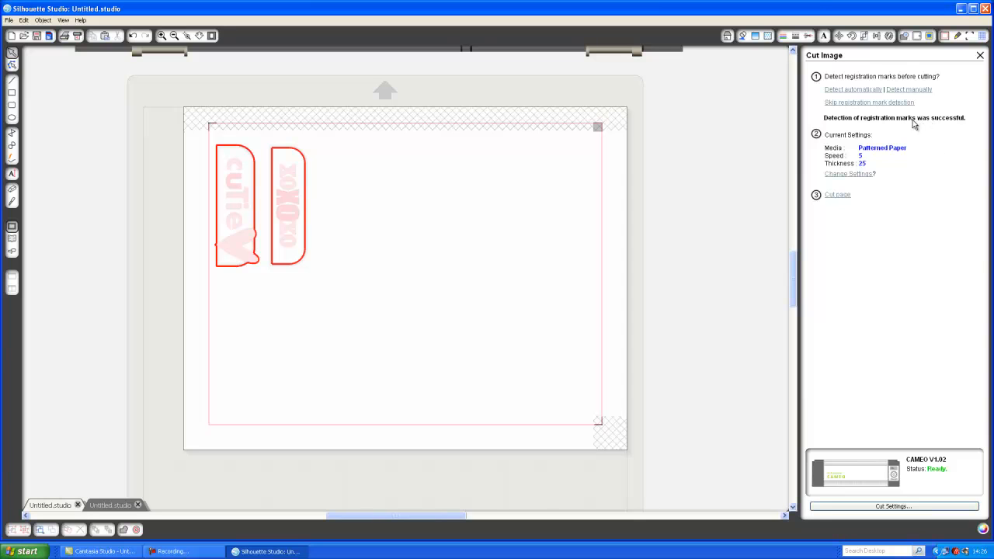
left_click(839, 196)
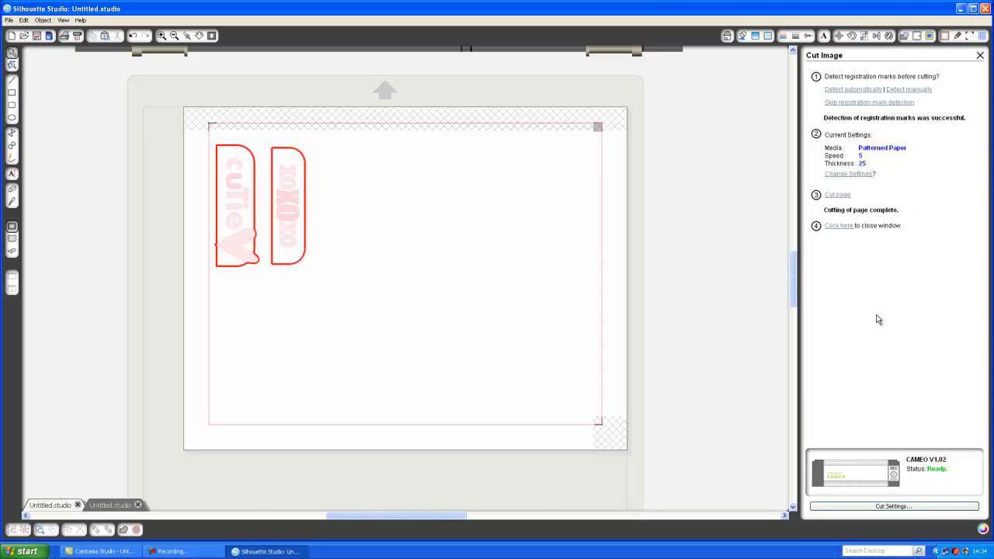